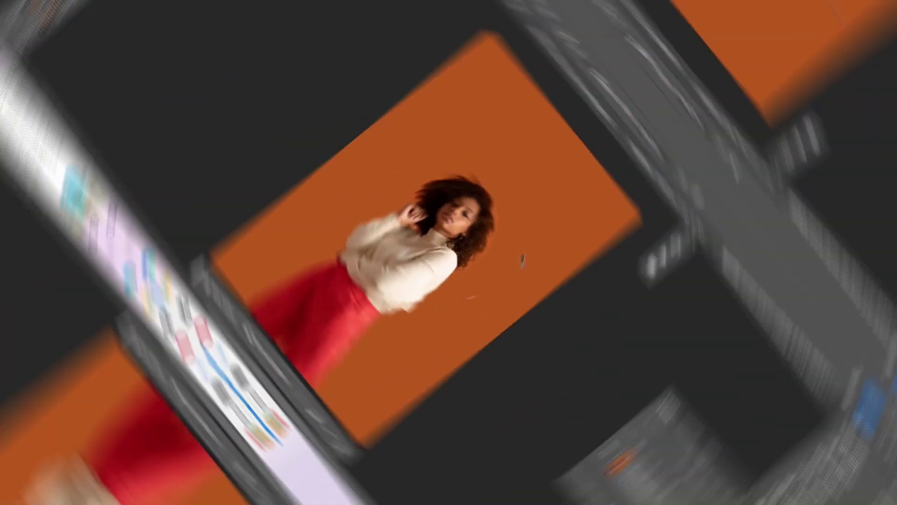
Step: Select the woman with Select Subject and invert it so only the orange backdrop is selected
key(ctrl+plus)
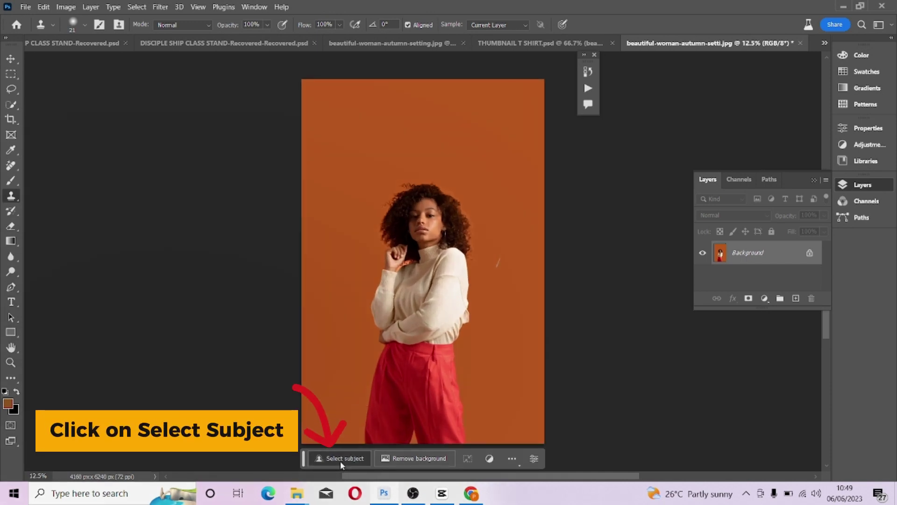
click(340, 459)
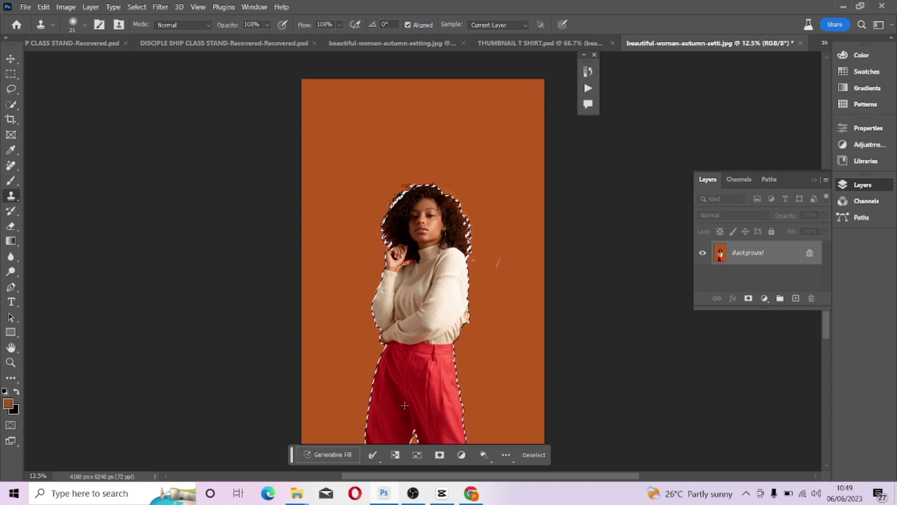
click(398, 455)
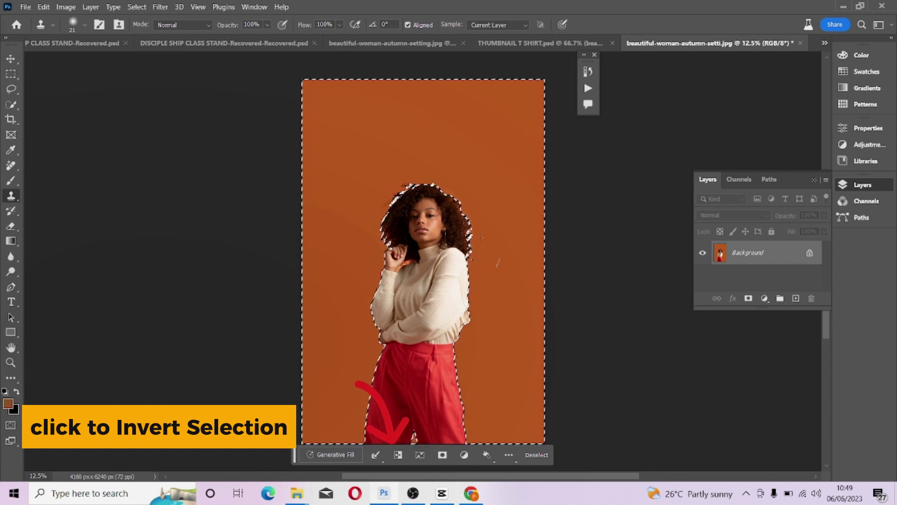
click(10, 60)
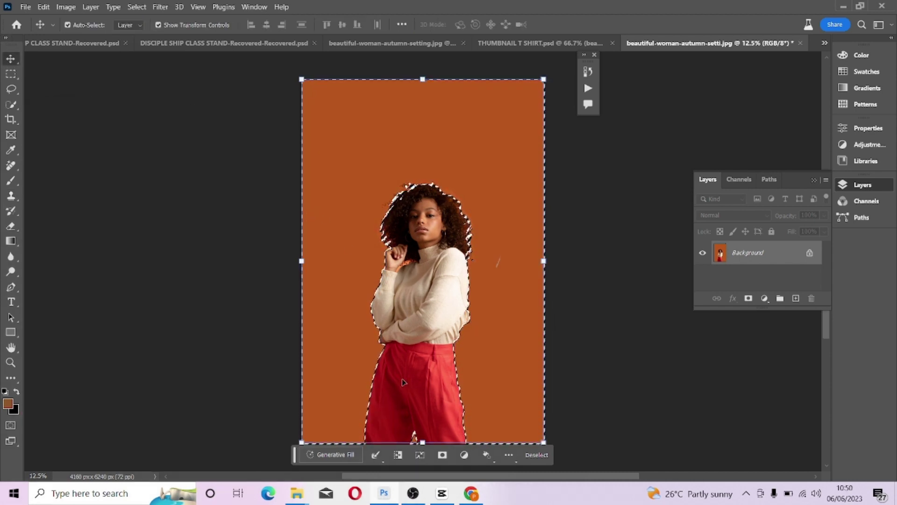
Step: Generative Fill the backdrop with 'Blurry warm forest with foreground and beautiful golden hour sunlight add grass'
click(327, 456)
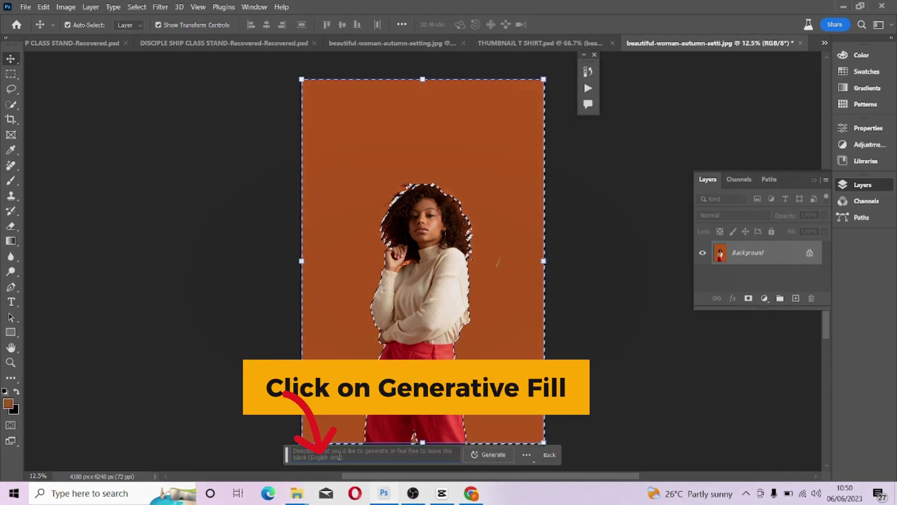
click(337, 456)
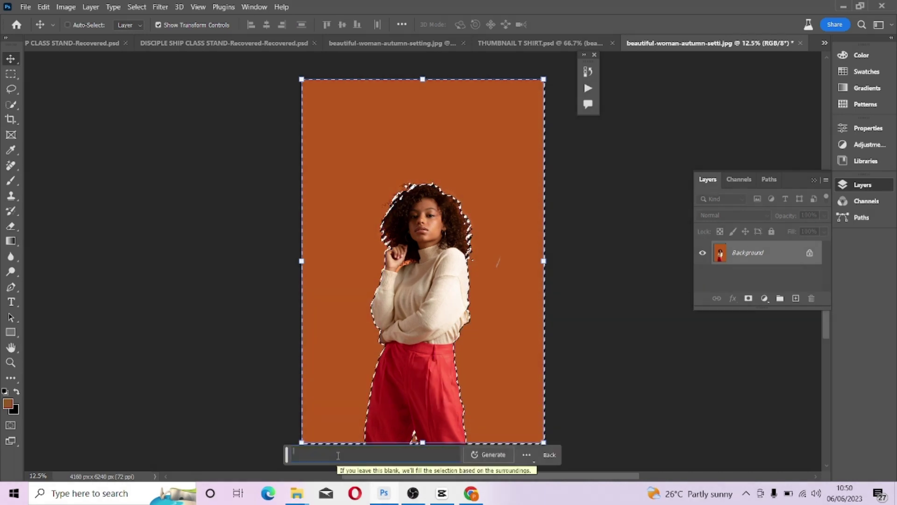
text(Blurry warm forest with foreground and beautiful golden hour sunlight add grass foreground)
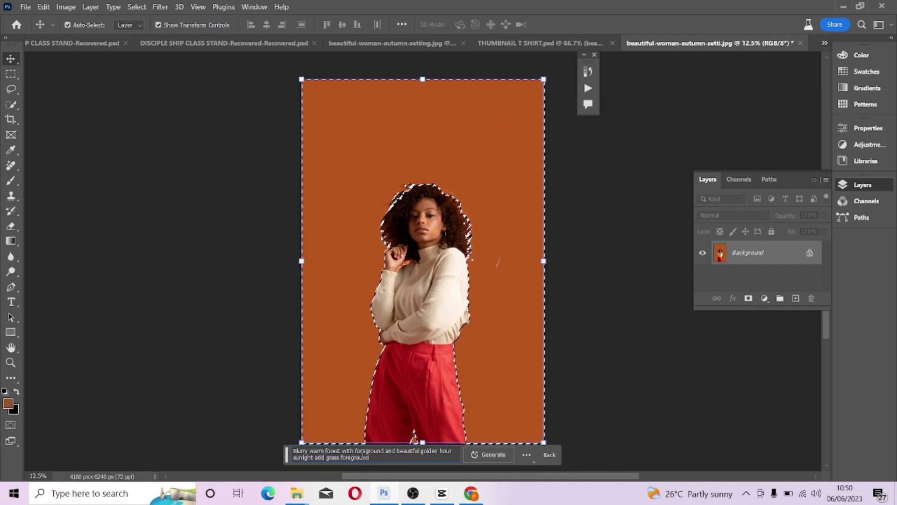
drag(289, 457, 290, 72)
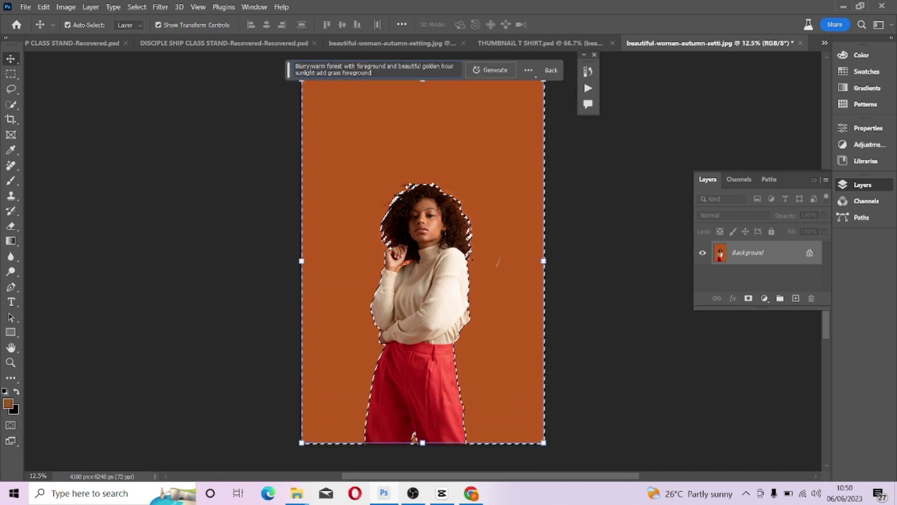
click(495, 70)
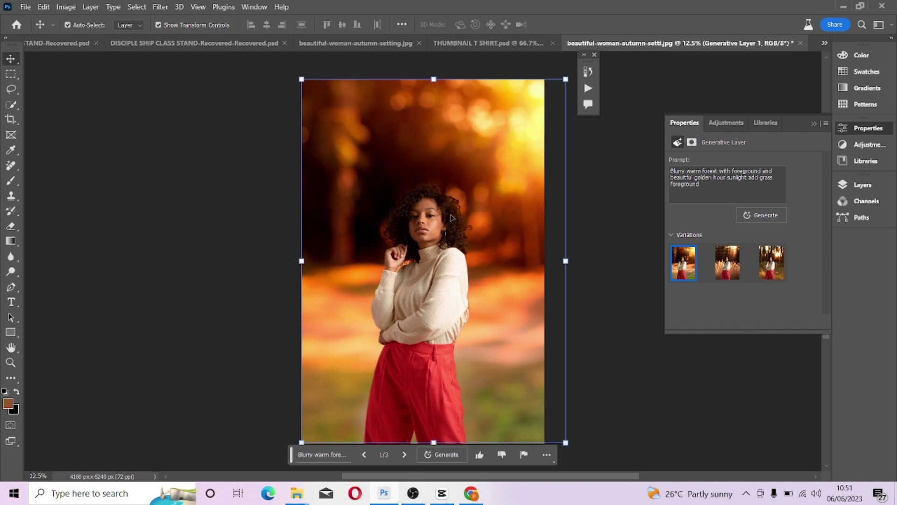
mouse_move(727, 263)
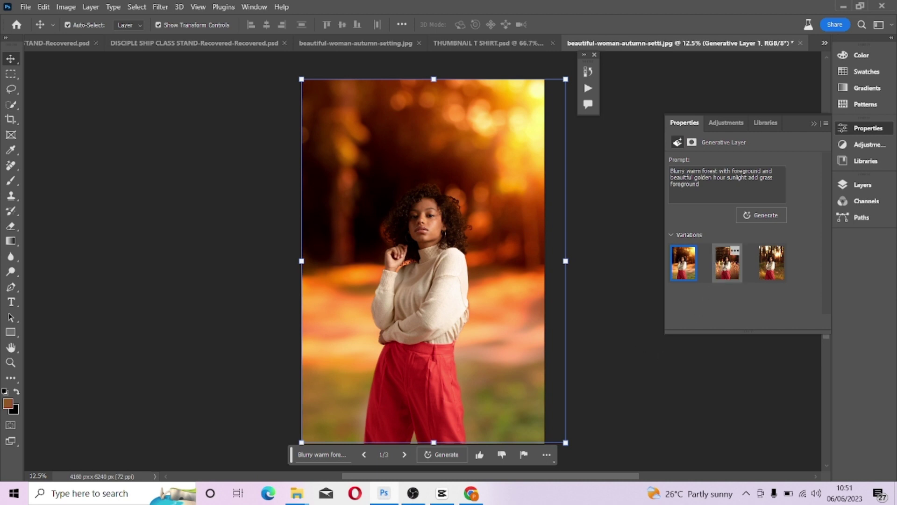
Step: Choose the third forest variation and toggle Generative Layer 1 to compare against the orange original
click(723, 267)
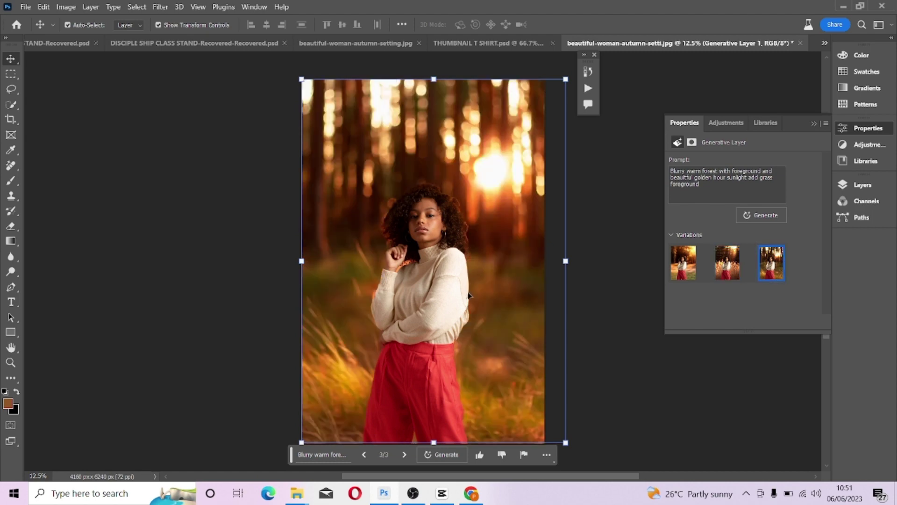
key(ctrl+plus)
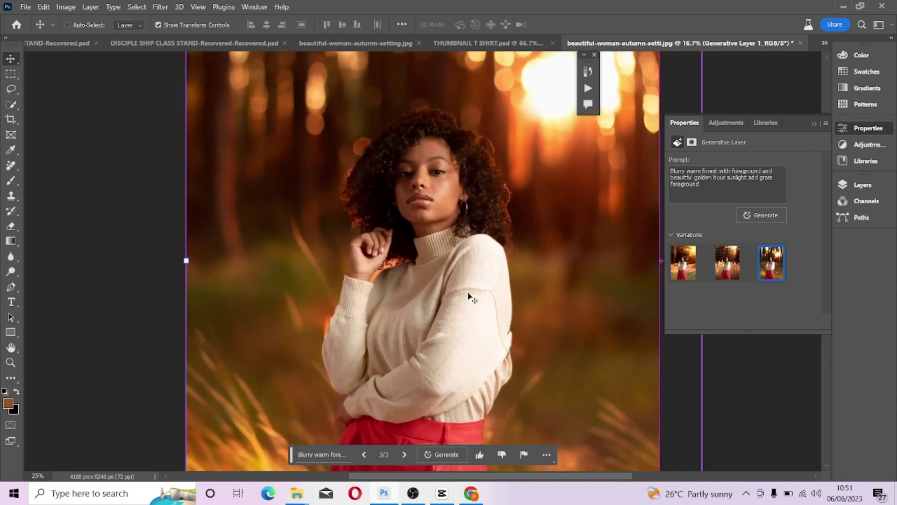
key(ctrl+minus)
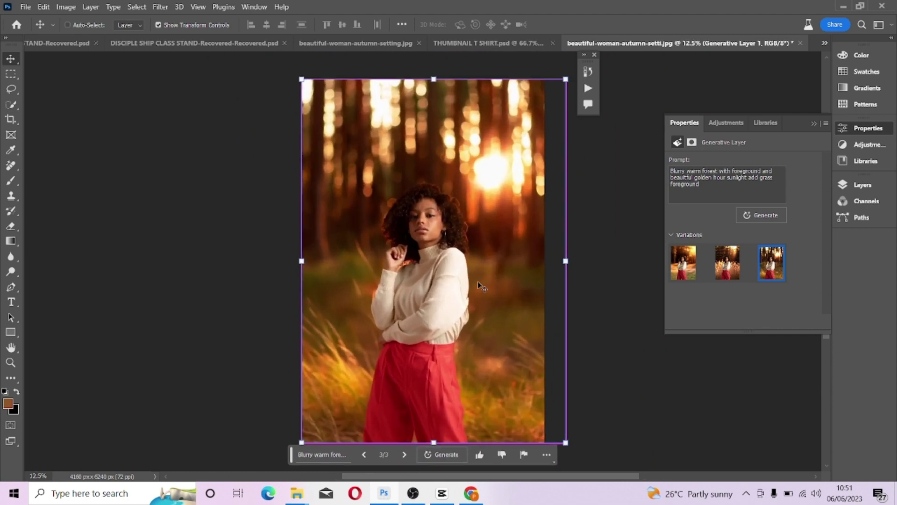
click(871, 184)
click(703, 256)
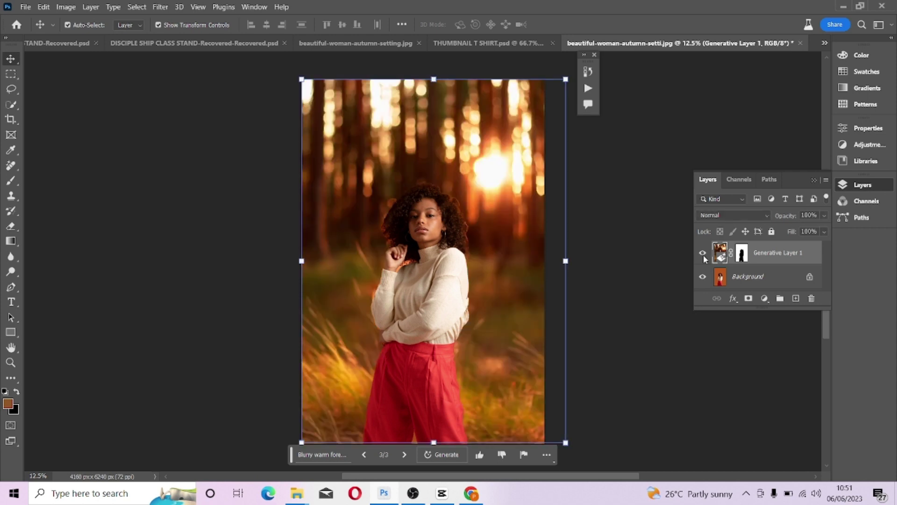
click(703, 255)
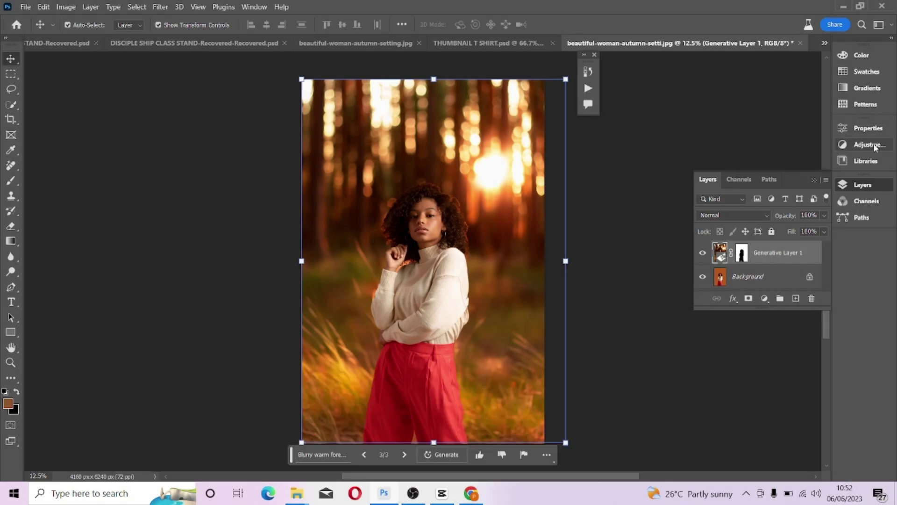
Step: Add a radial Gradient Fill layer centred near her face at 126% scale
click(764, 298)
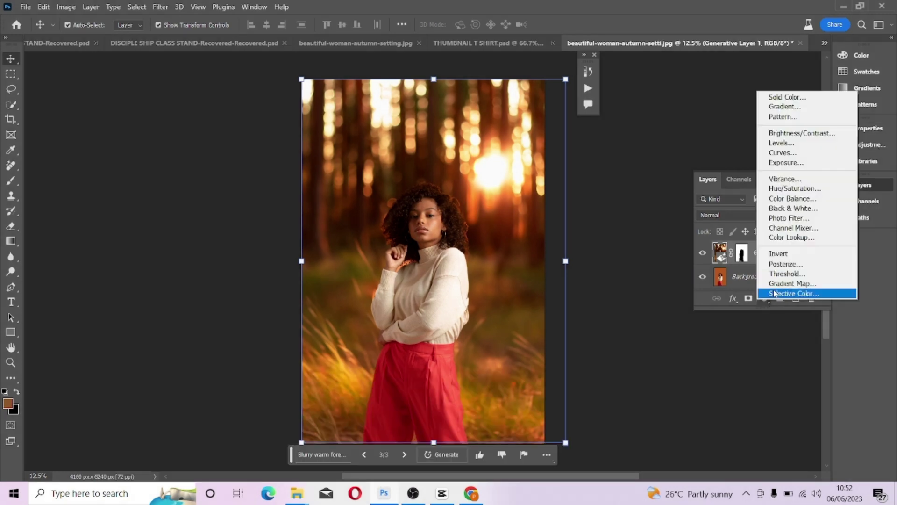
click(776, 107)
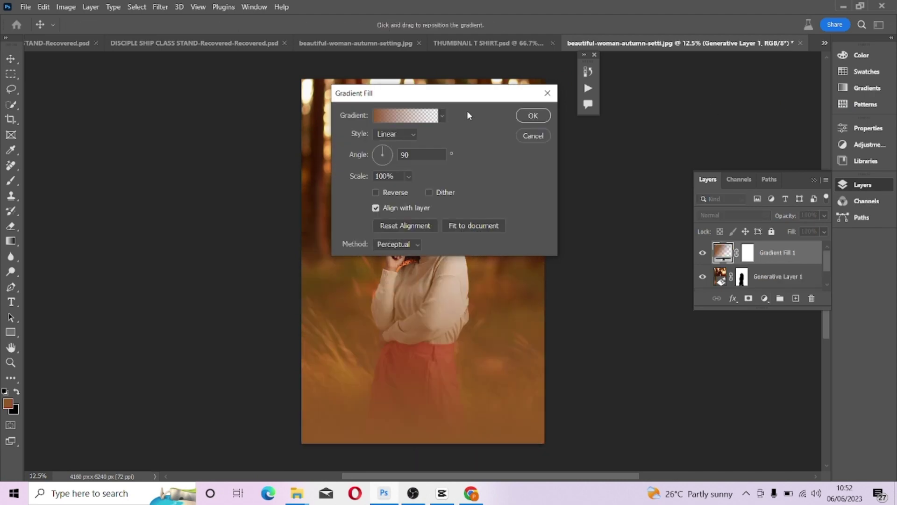
click(611, 138)
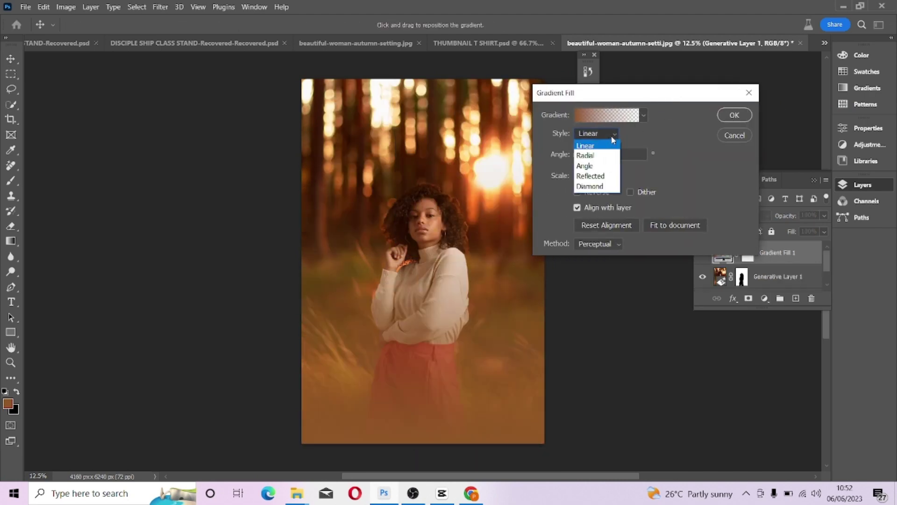
click(587, 155)
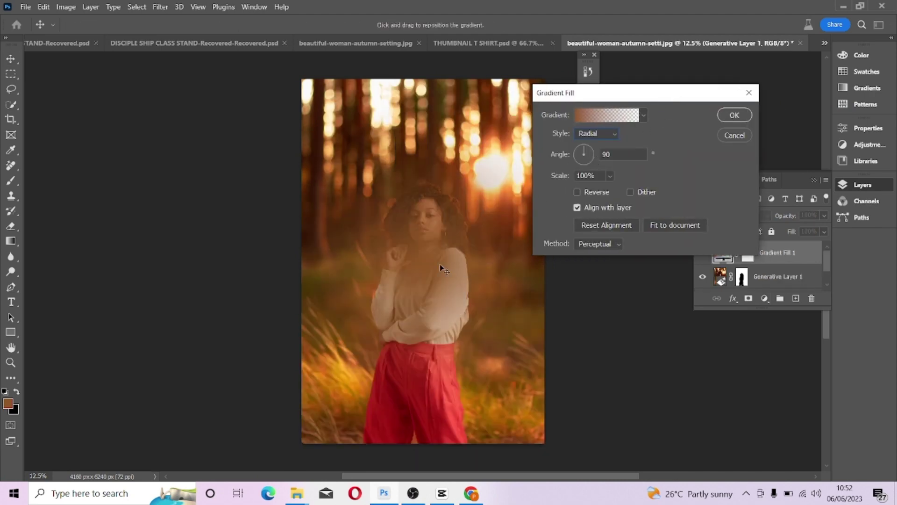
mouse_move(439, 265)
mouse_down()
mouse_move(444, 221)
mouse_move(481, 190)
mouse_up()
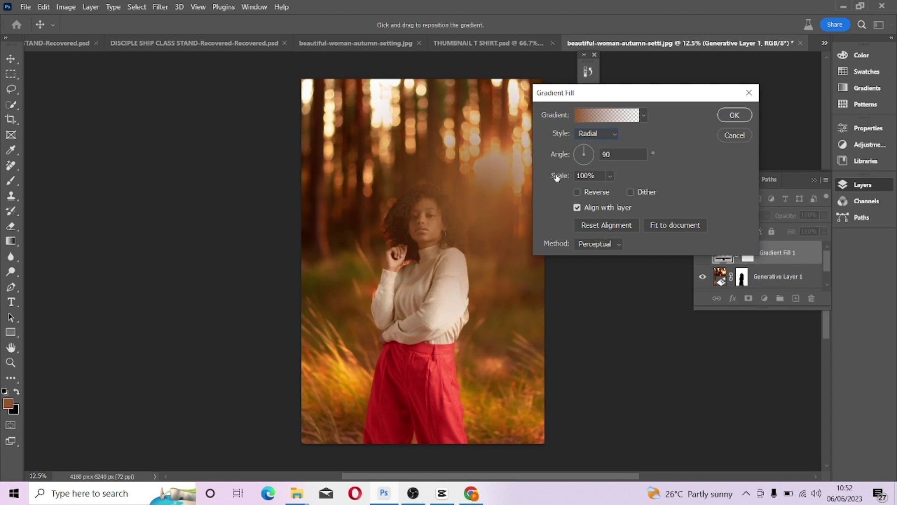
drag(556, 177, 572, 176)
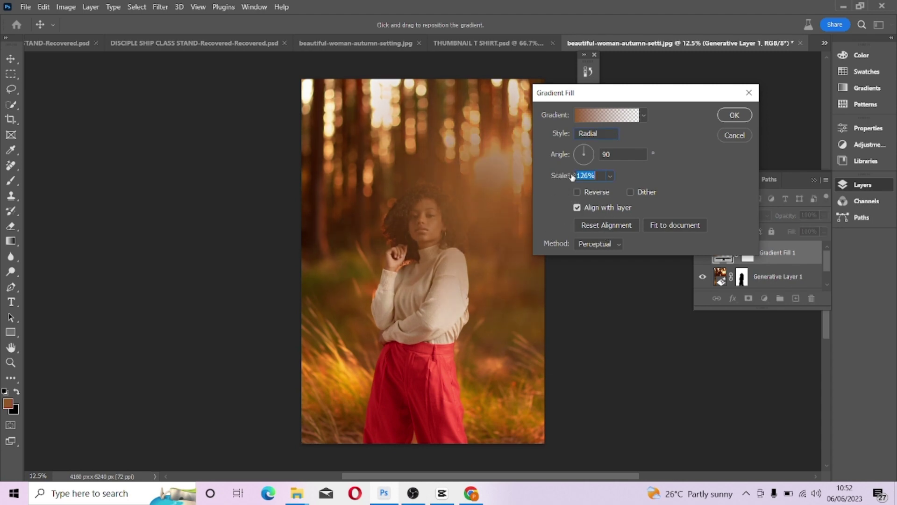
Step: Set the gradient's left colour stop to orange #eb8828 and apply the gradient fill
click(598, 117)
drag(444, 73, 729, 70)
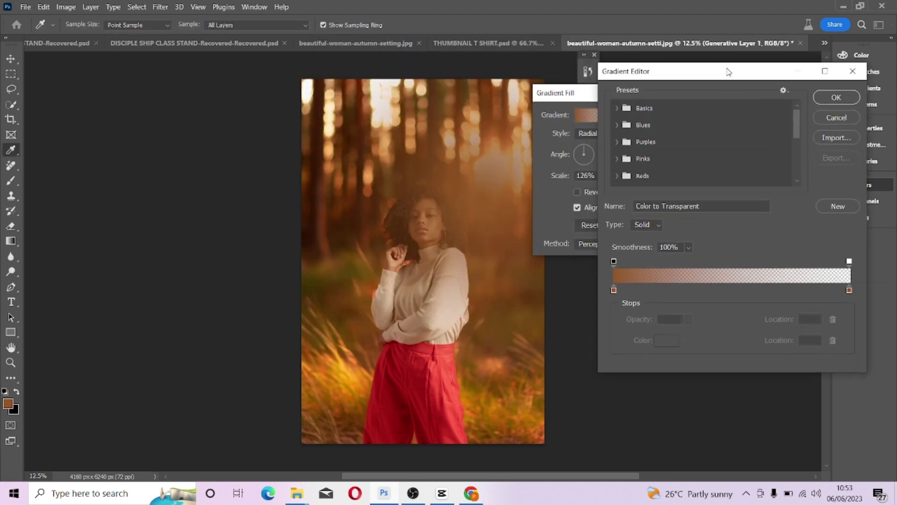
click(614, 290)
click(668, 341)
click(217, 125)
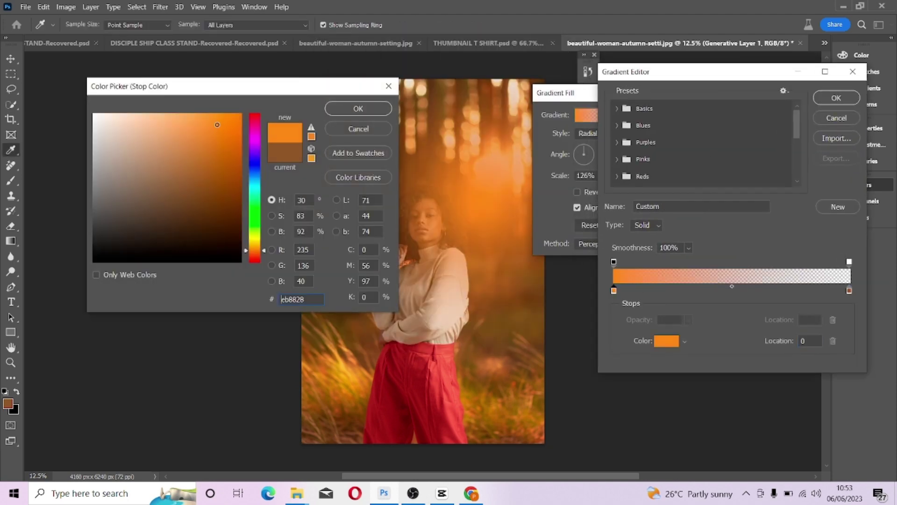
click(358, 109)
click(823, 99)
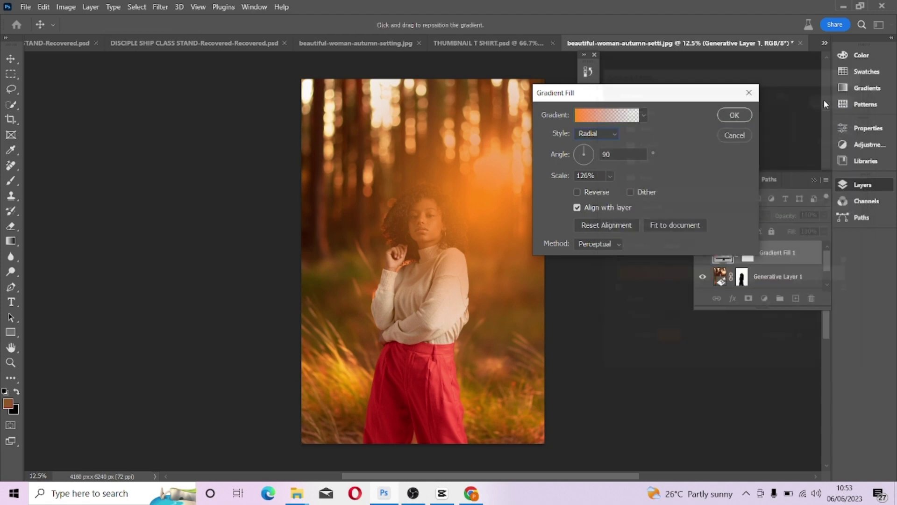
click(727, 120)
click(743, 214)
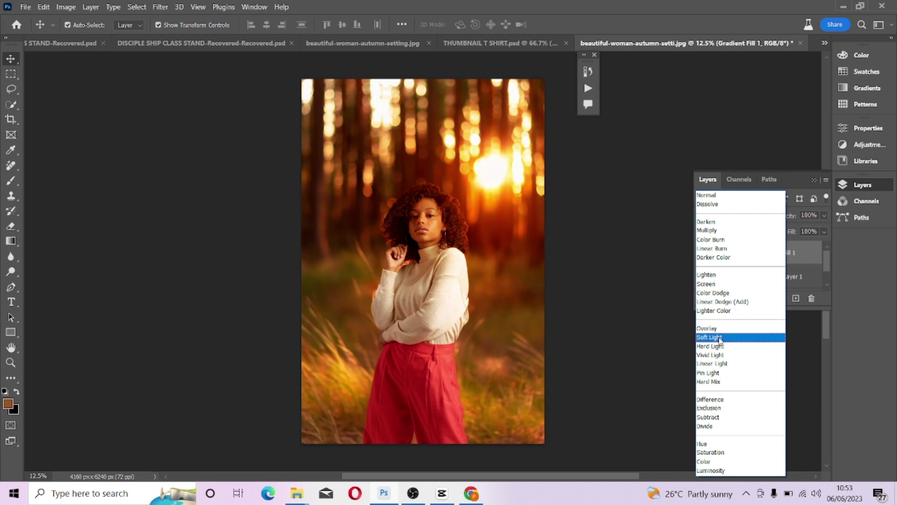
Step: Set Gradient Fill 1 to Screen blend mode at 34% opacity, comparing with it hidden
click(713, 285)
click(824, 215)
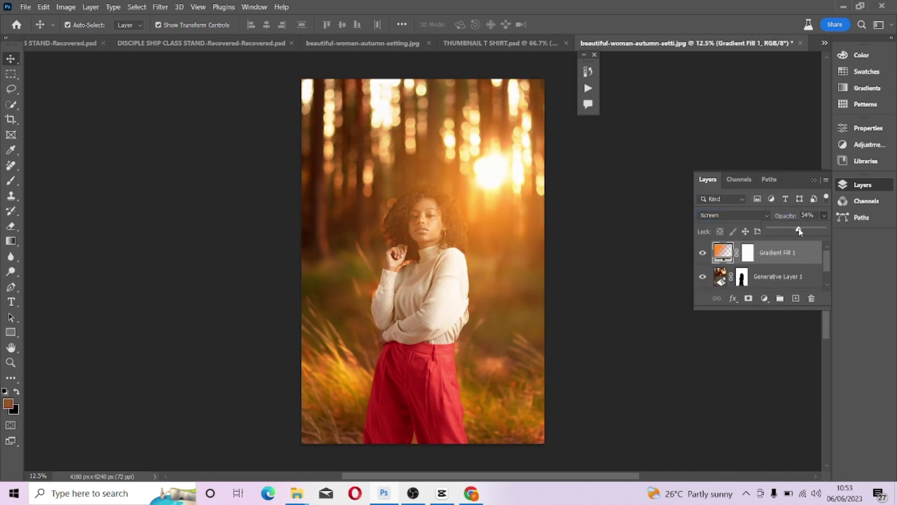
drag(798, 230, 796, 230)
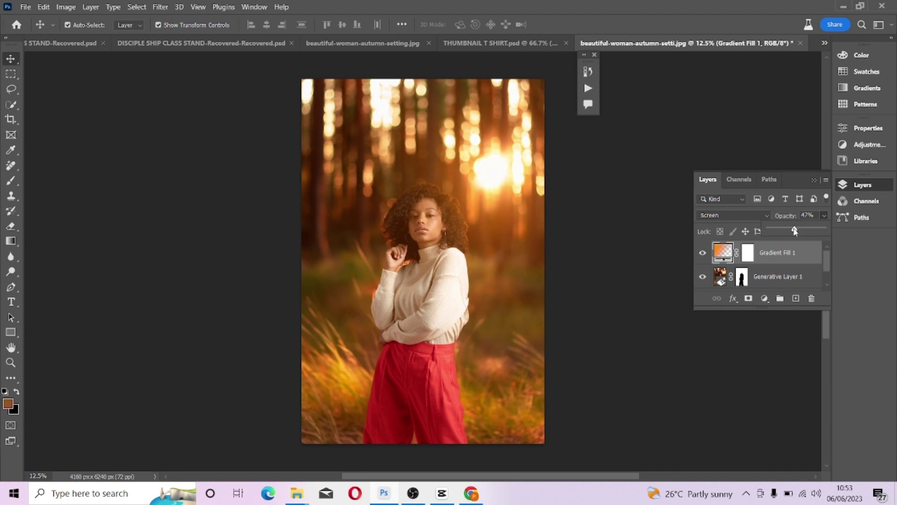
click(701, 253)
drag(773, 244, 769, 245)
click(703, 253)
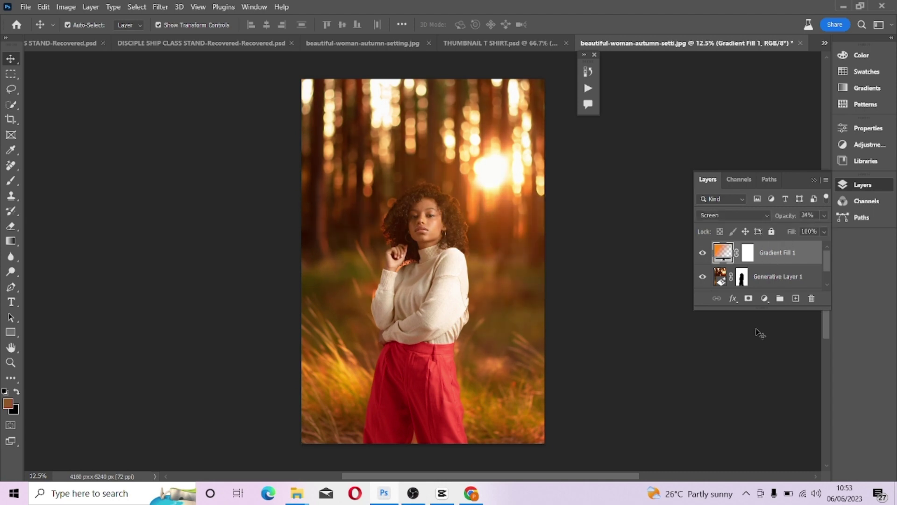
Step: Add a Curves layer with black and white points pulled inward, then set it to Screen blend
click(765, 300)
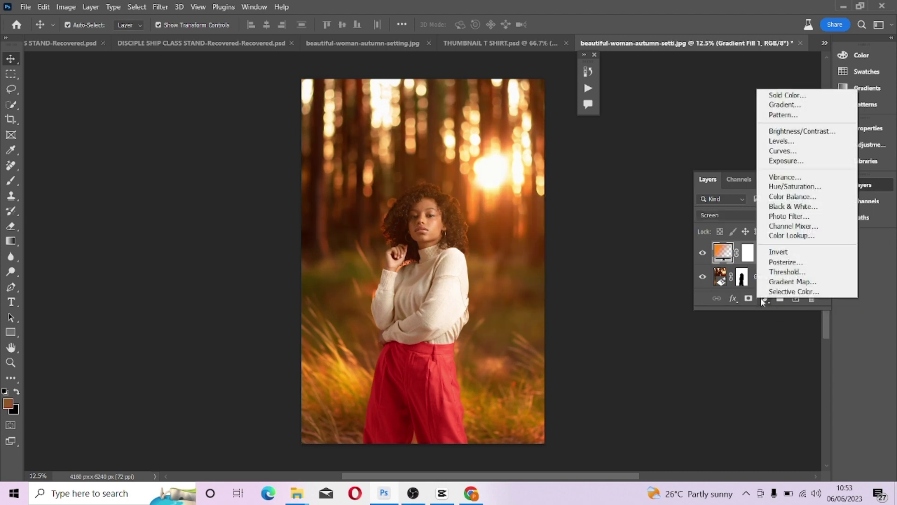
click(782, 151)
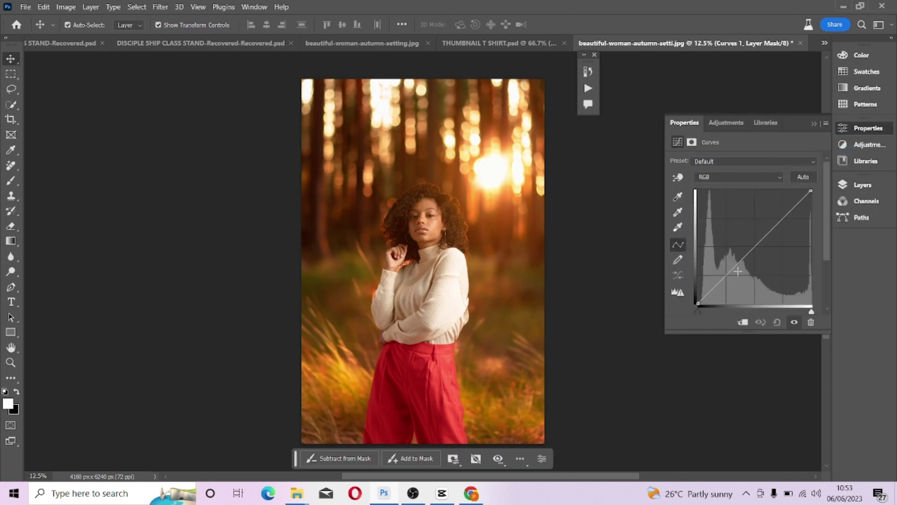
drag(697, 302, 702, 305)
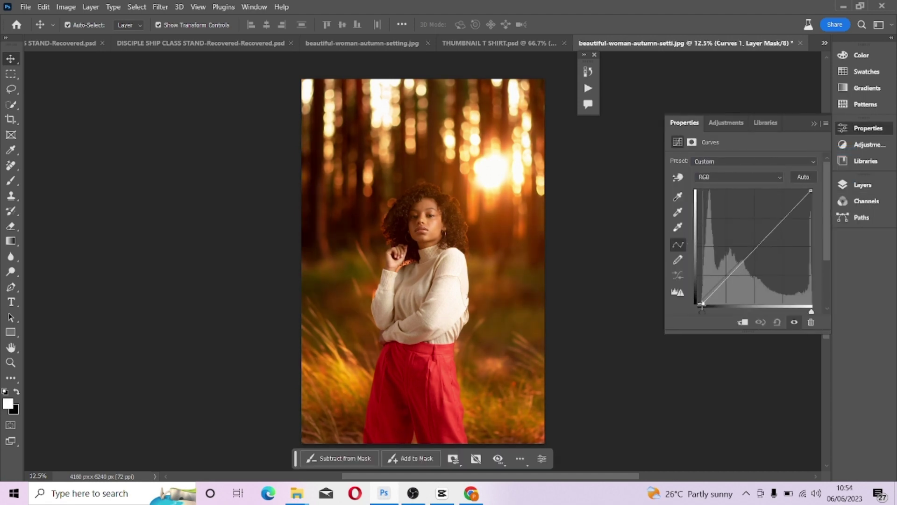
drag(811, 191, 802, 191)
click(861, 184)
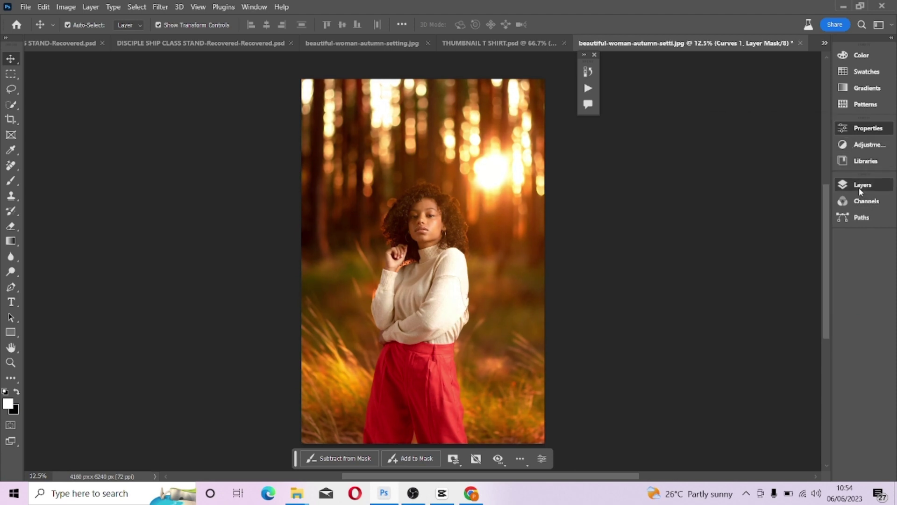
click(702, 255)
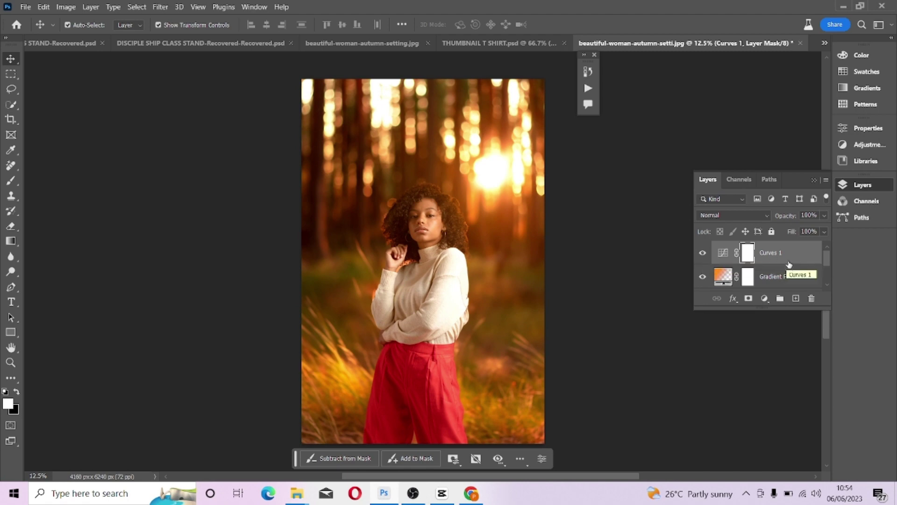
key(alt+shift+s)
Step: With Gradient Fill 1 selected, apply the Strong Contrast preset from the Adjustments panel
click(798, 280)
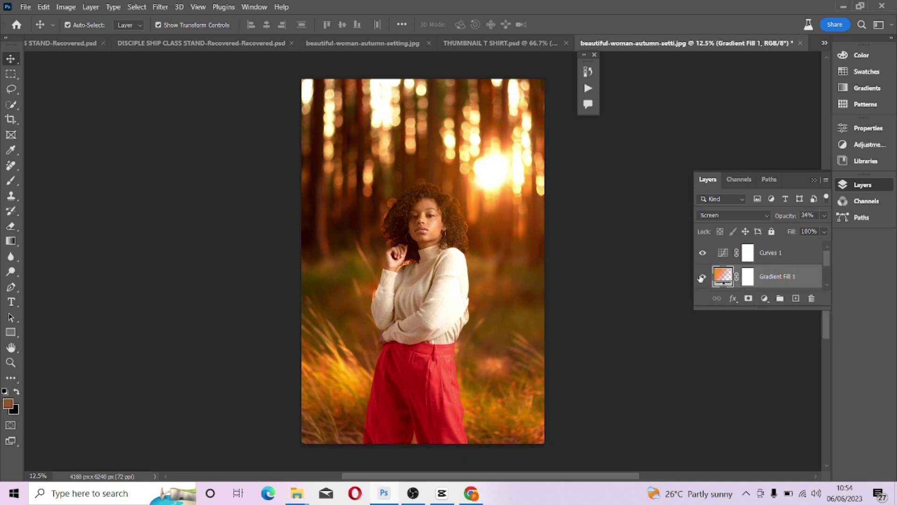
key(3)
key(4)
click(861, 146)
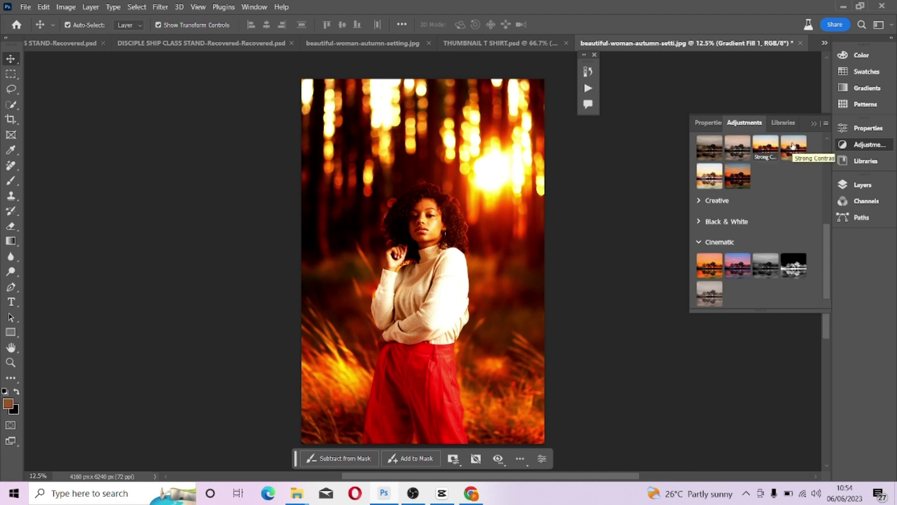
click(767, 146)
Step: Lower the Photo Repair - Soft Contrast group's opacity to 28%
click(856, 185)
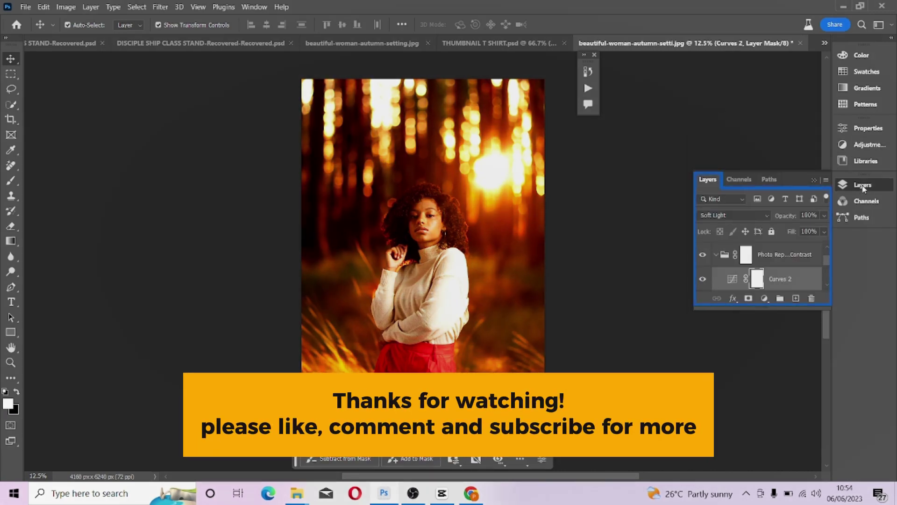
scroll(790, 280, down, 2)
scroll(789, 280, down, 2)
scroll(789, 280, up, 2)
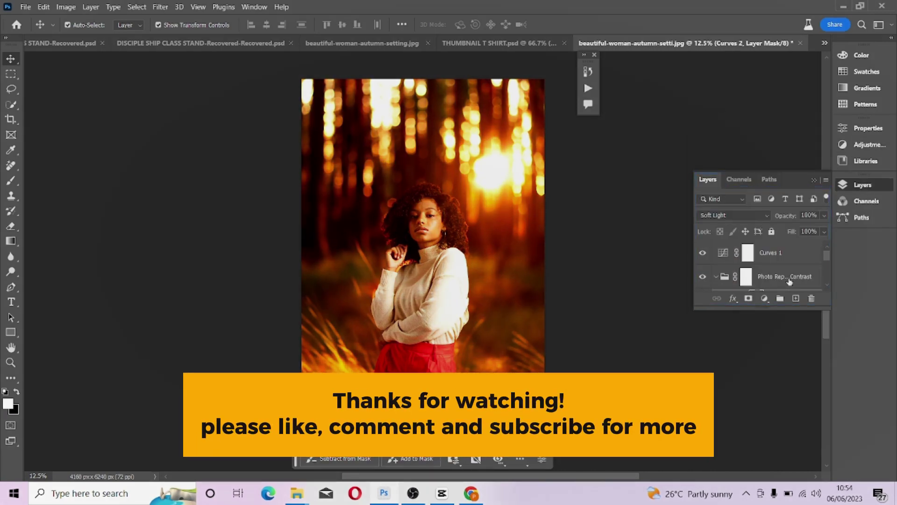
scroll(790, 281, up, 2)
click(782, 257)
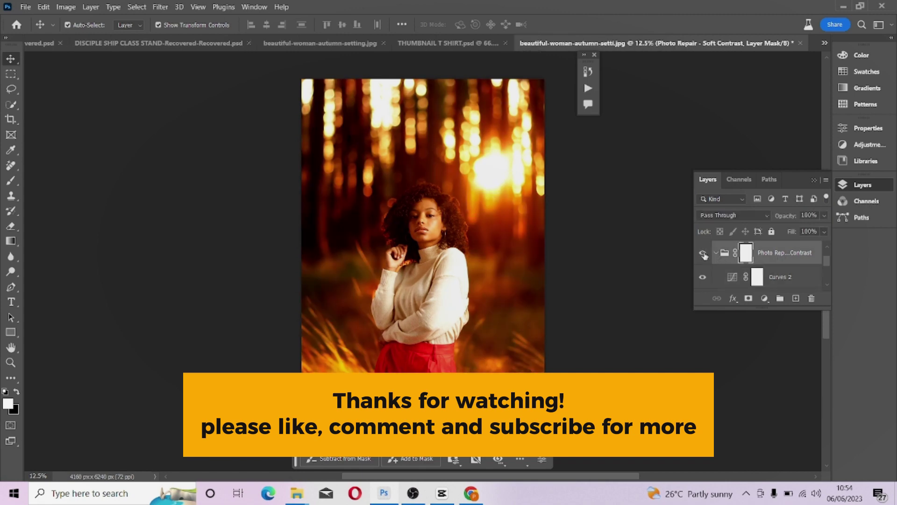
click(715, 254)
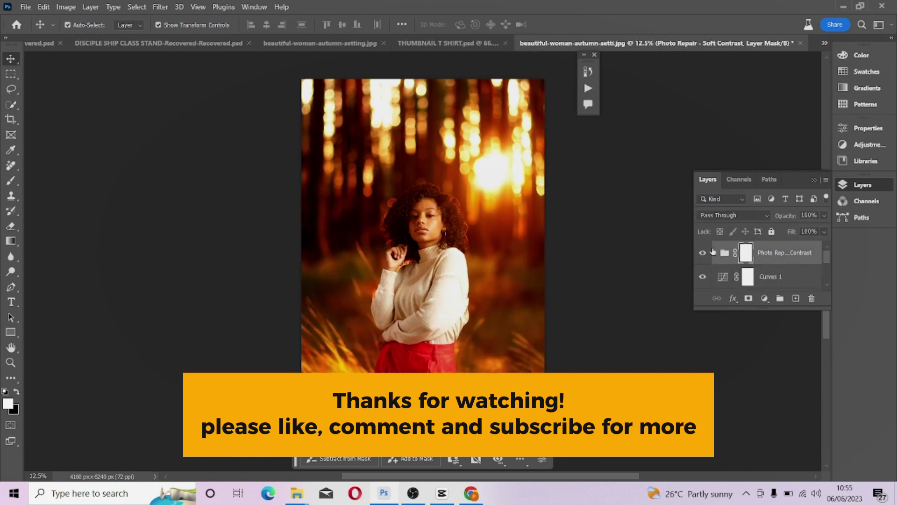
click(716, 253)
drag(823, 261, 826, 257)
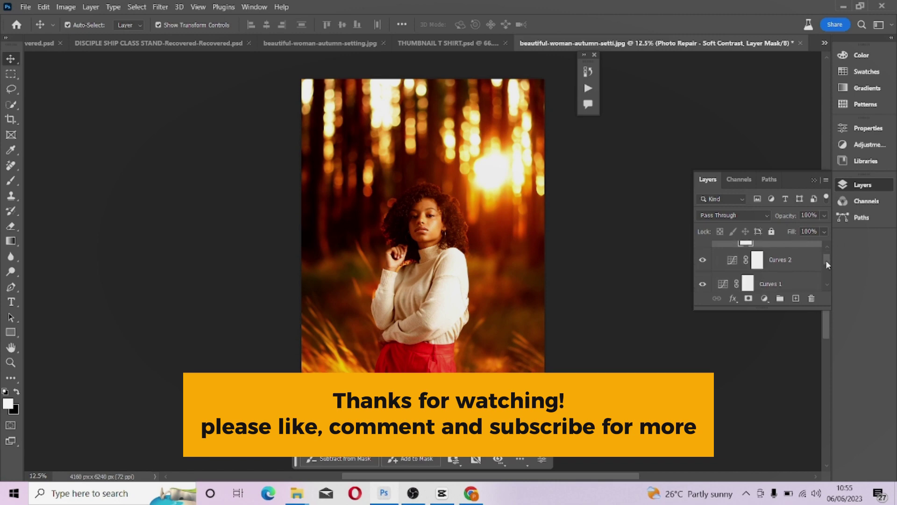
click(825, 215)
drag(825, 228, 775, 229)
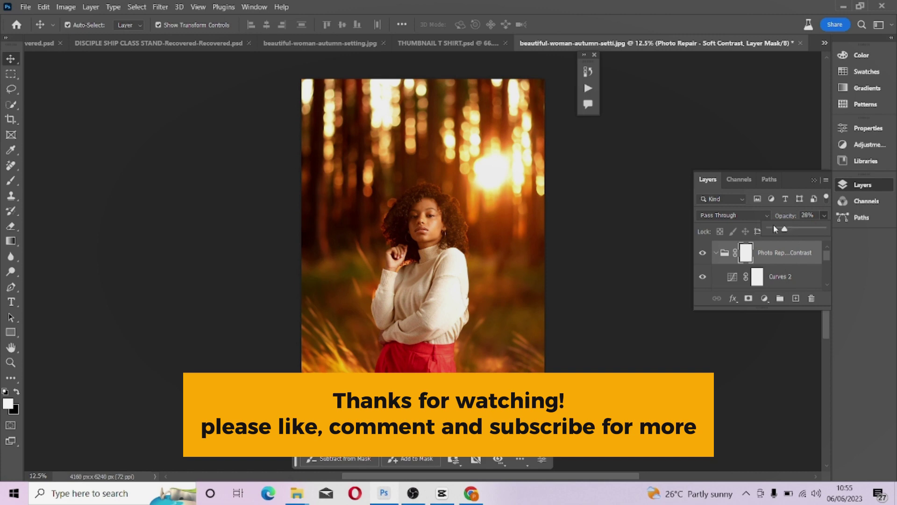
Step: Group all the edit layers above Background into Group 1
key(ctrl+minus)
click(716, 253)
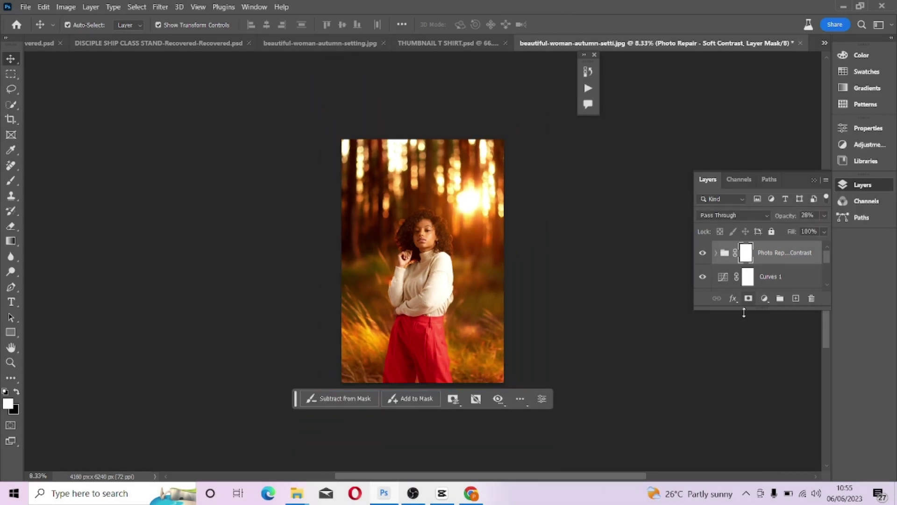
drag(745, 309, 745, 409)
shift+click(767, 327)
key(ctrl+g)
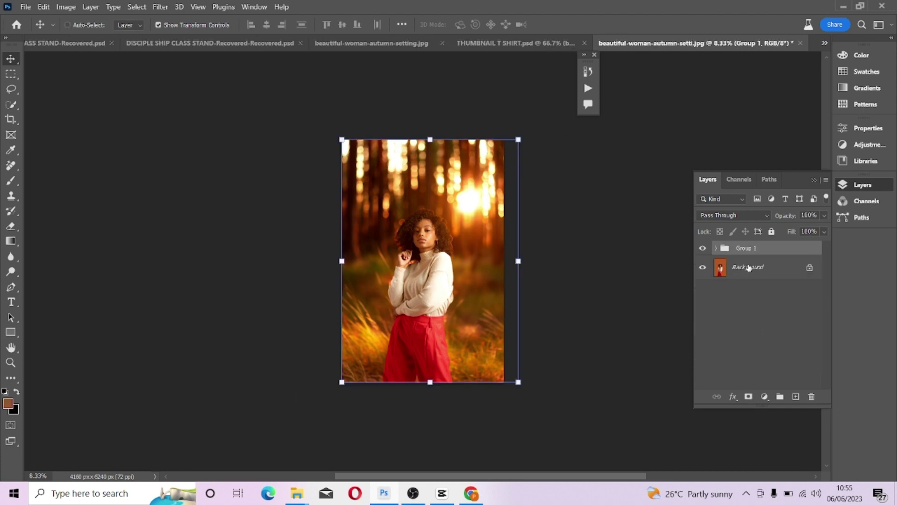